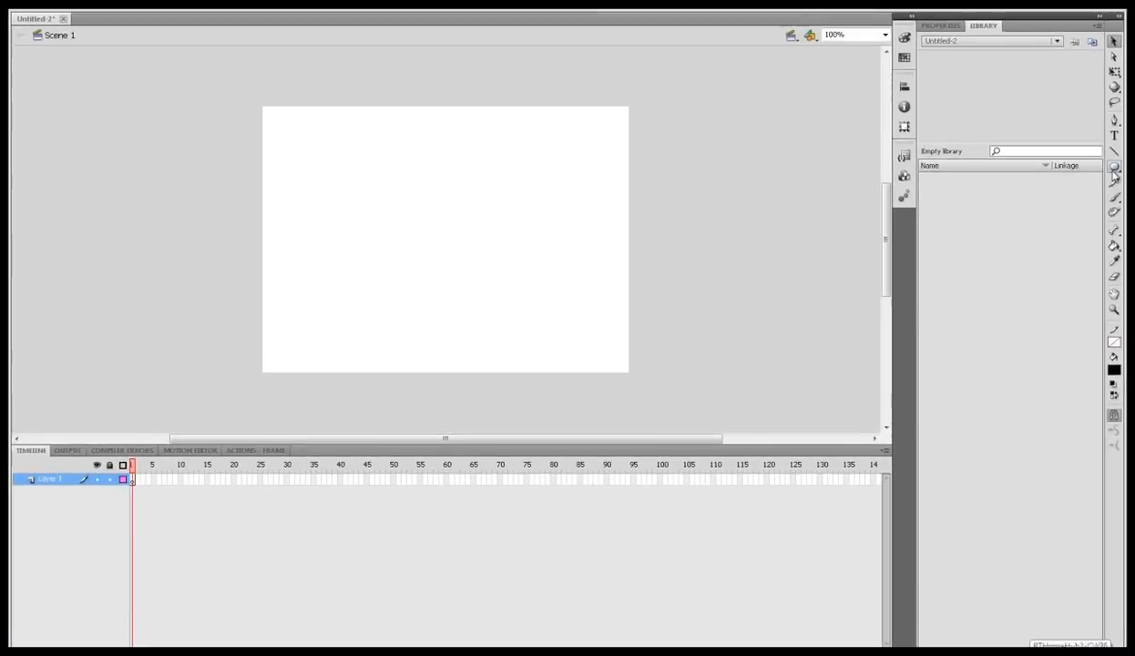
# Step: Draw a black circle with the Oval tool near the stage's top-left and start converting it to a symbol
pyautogui.click(1116, 168)
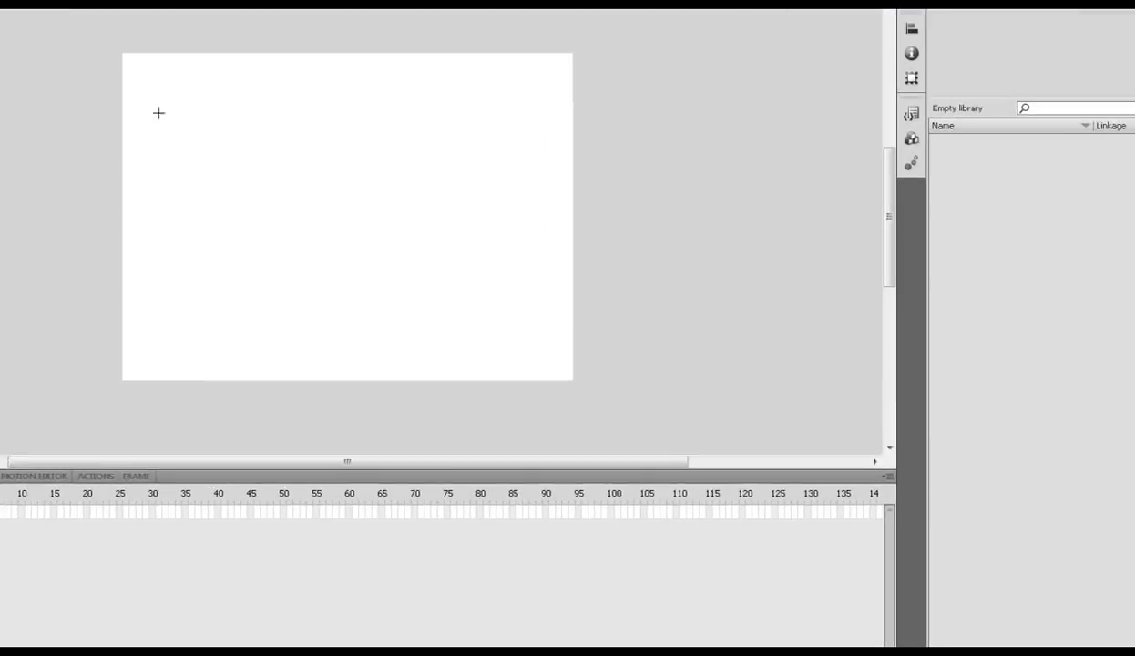
pyautogui.moveTo(95, 88); pyautogui.dragTo(160, 155)
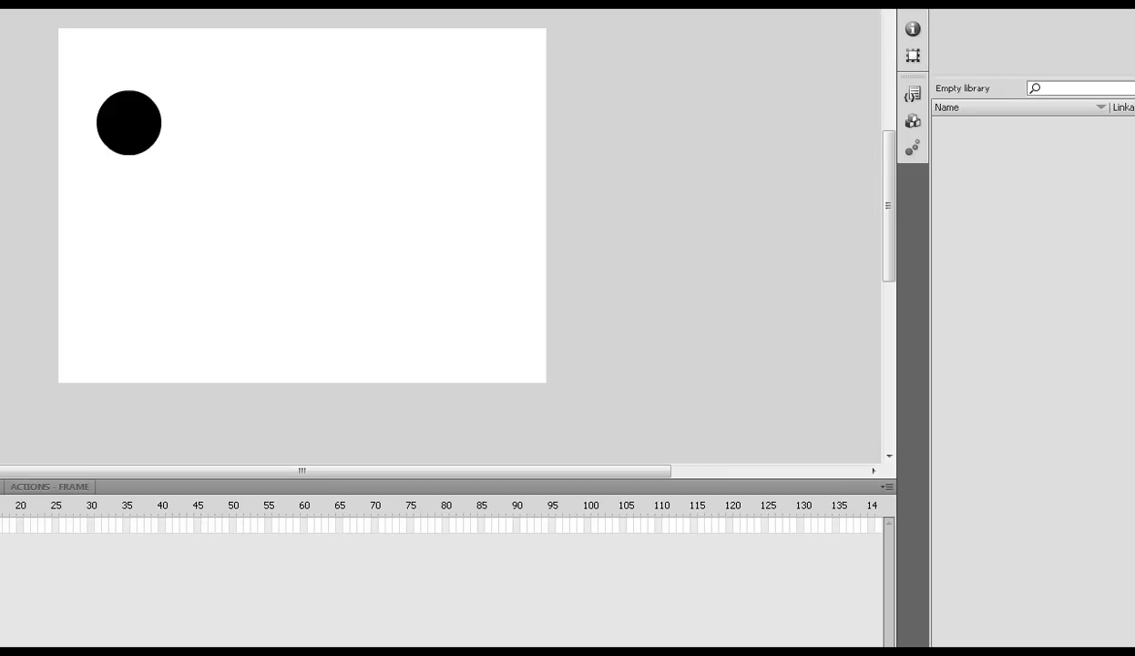
pyautogui.moveTo(46, 66); pyautogui.dragTo(266, 247)
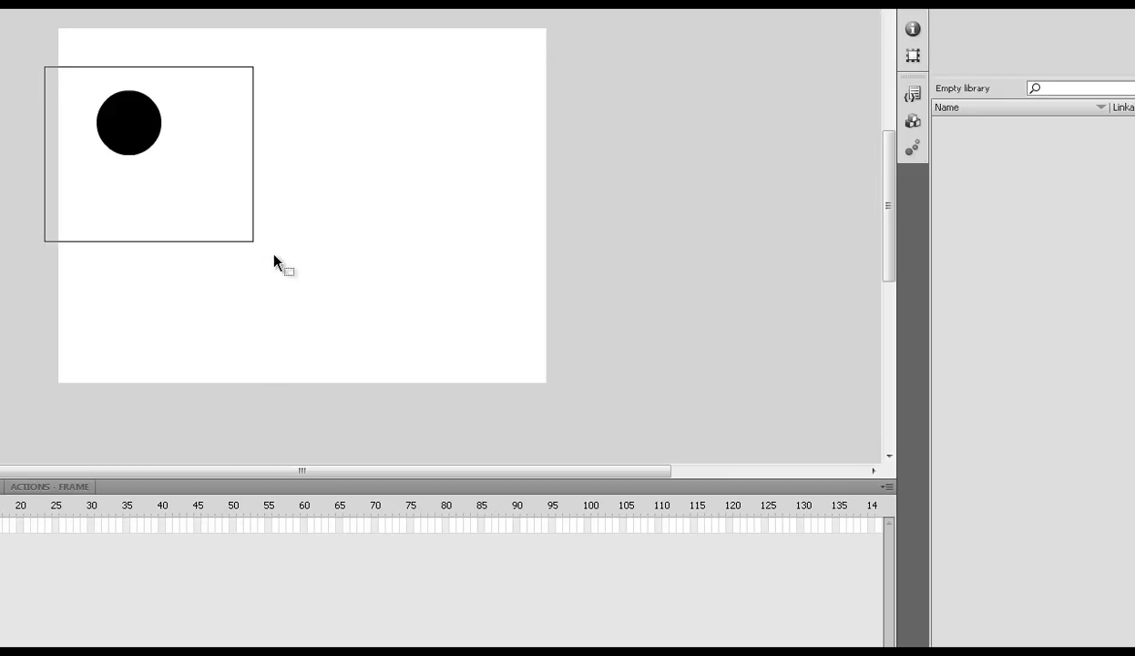
pyautogui.rightClick(135, 113)
pyautogui.click(218, 510)
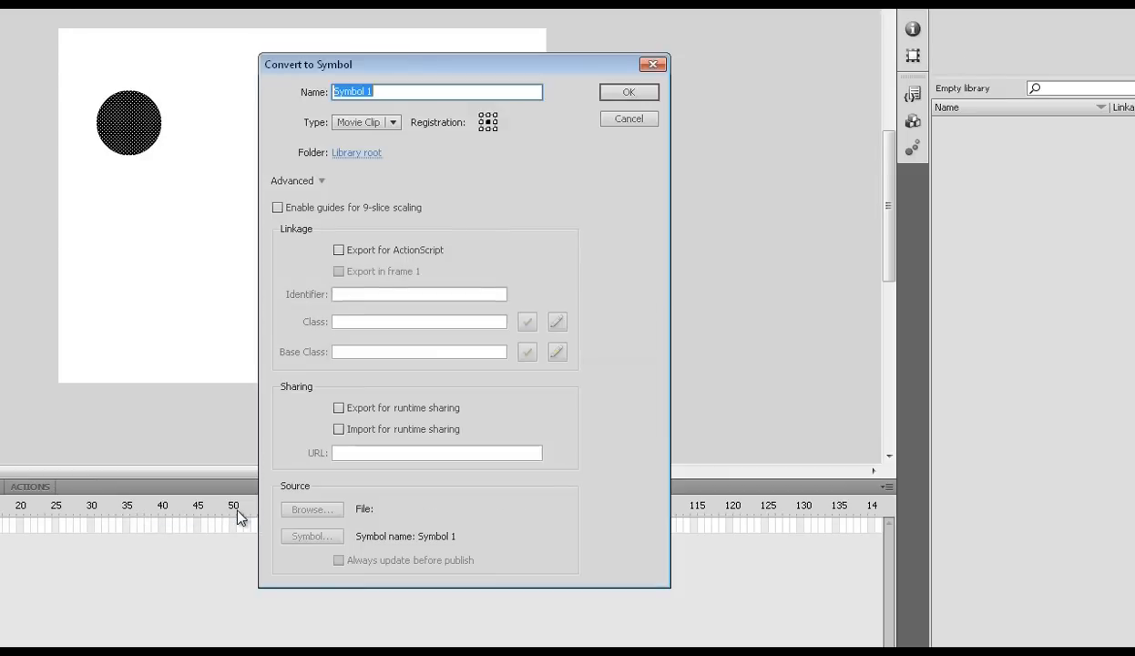
# Step: Keep the symbol type Movie Clip and name the symbol circle_mc
pyautogui.click(383, 122)
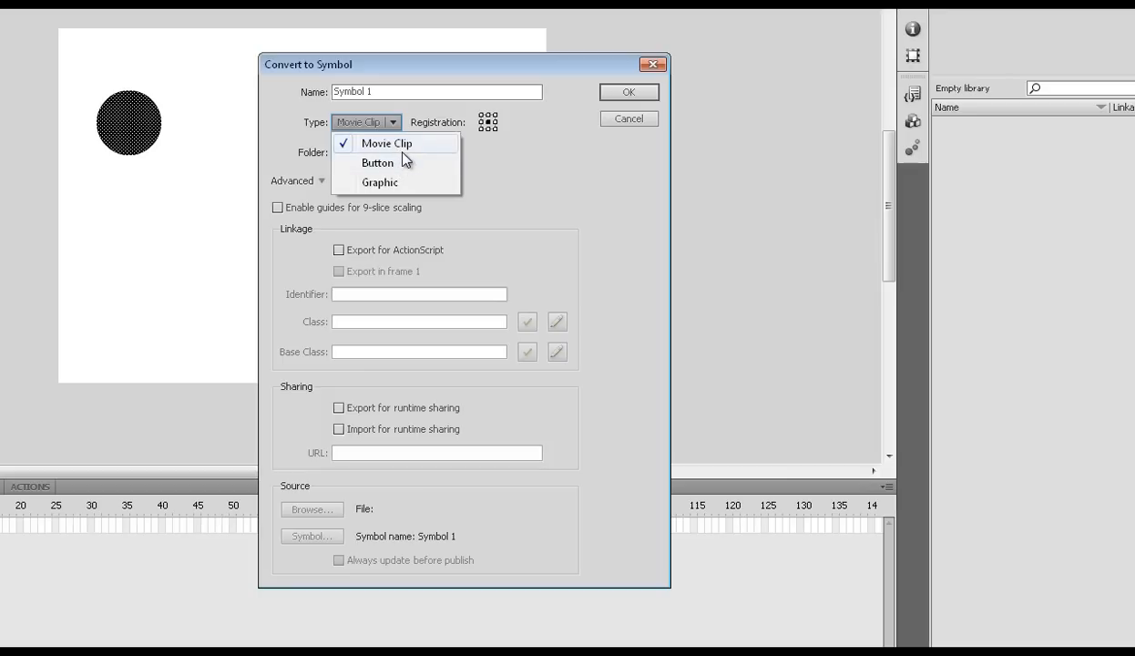
pyautogui.click(405, 146)
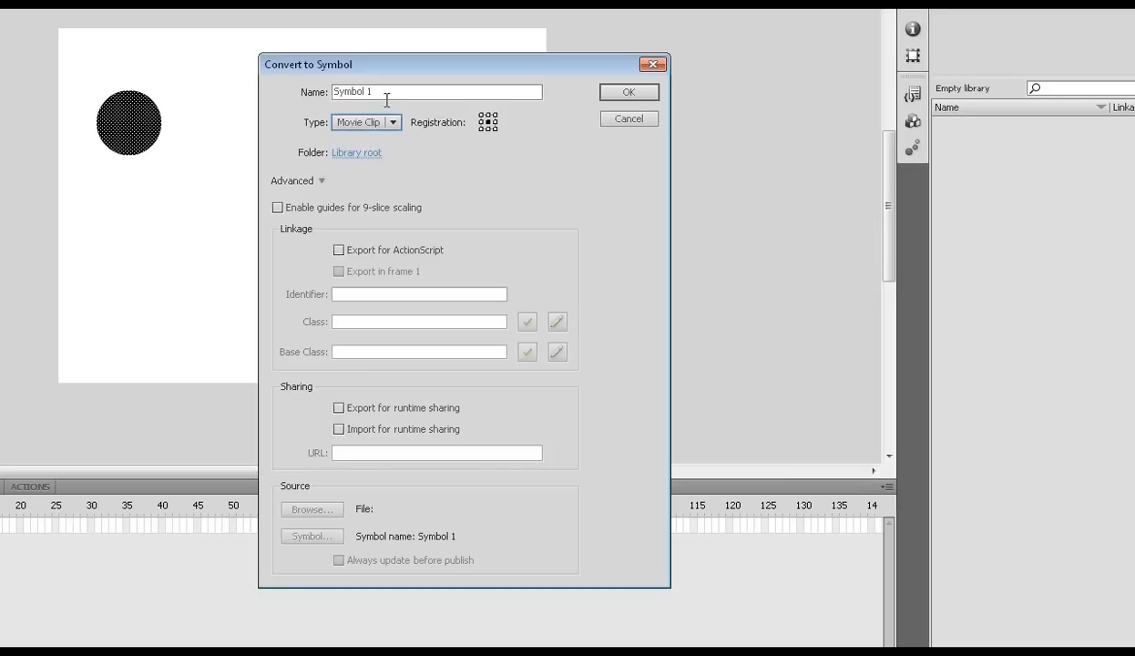
pyautogui.doubleClick(376, 91)
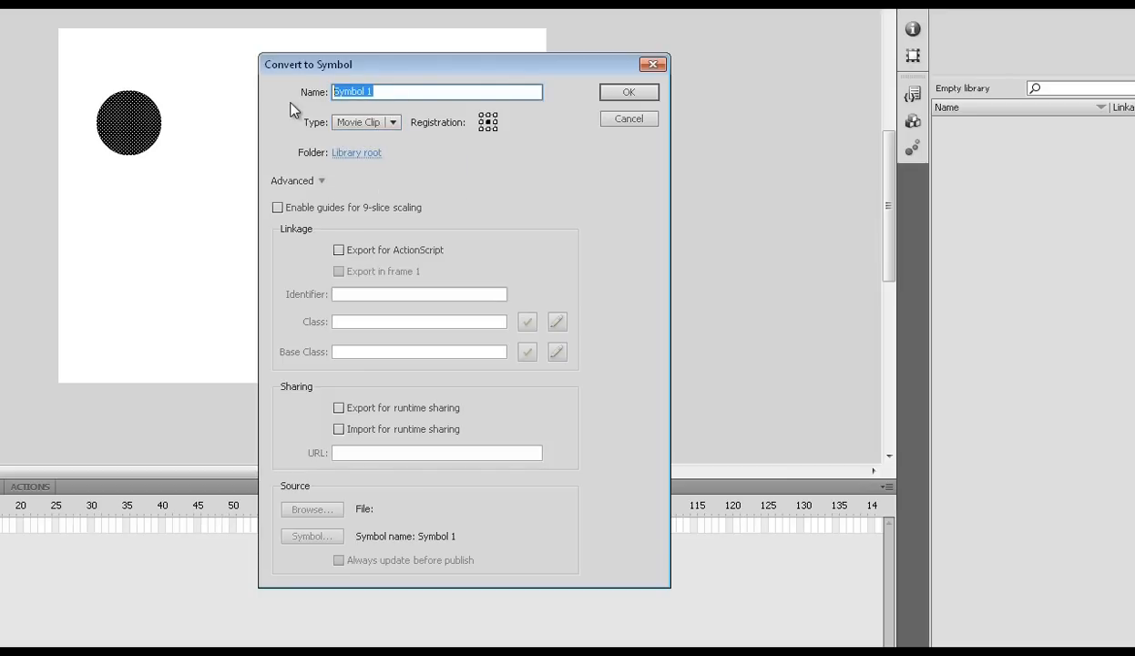
pyautogui.write('circ')
pyautogui.write('le_')
pyautogui.write('mc')
pyautogui.moveTo(376, 92); pyautogui.dragTo(328, 91)
pyautogui.moveTo(375, 91); pyautogui.dragTo(355, 91)
# Step: Confirm the circle_mc movie clip and rename its layer to circle
pyautogui.click(629, 91)
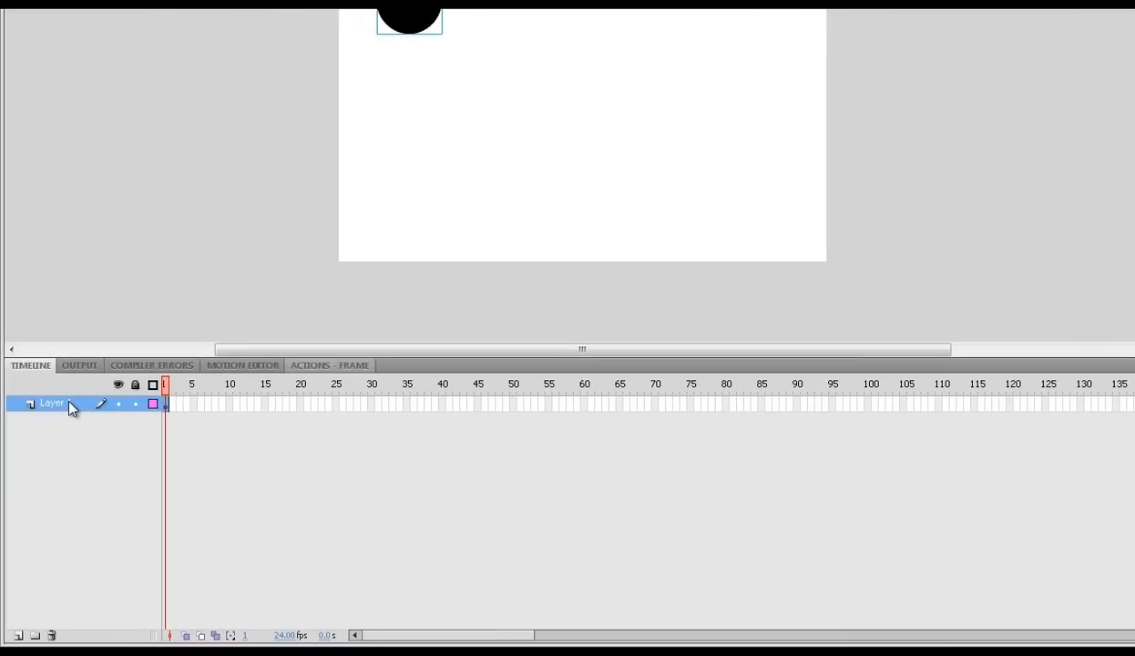
pyautogui.doubleClick(55, 405)
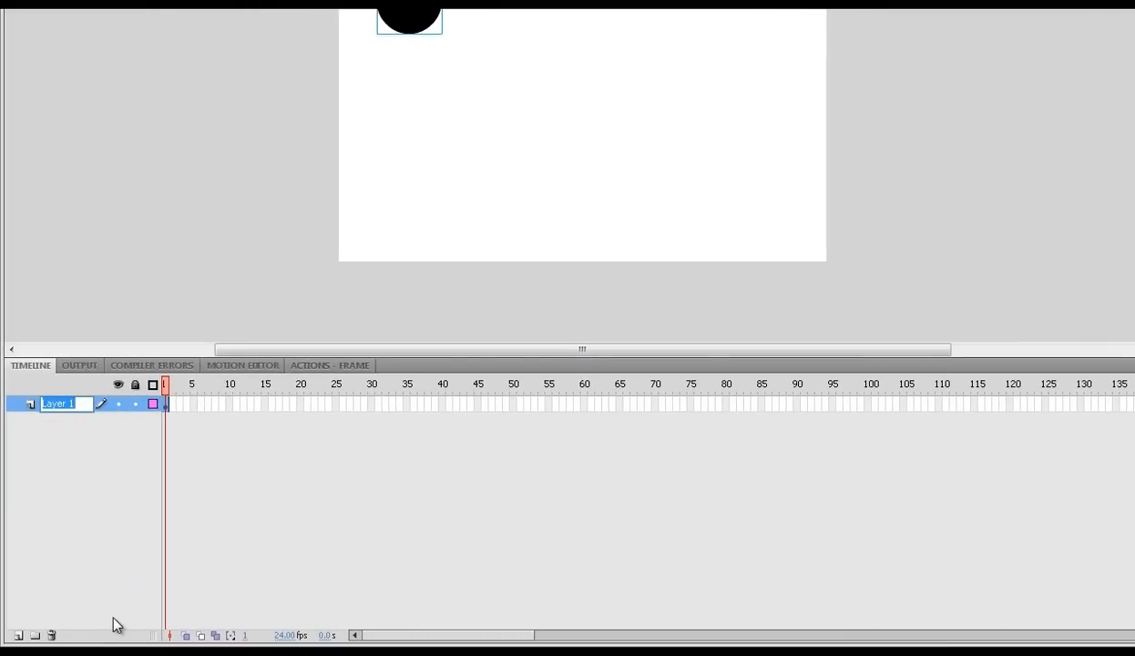
pyautogui.write('circle')
pyautogui.click(102, 487)
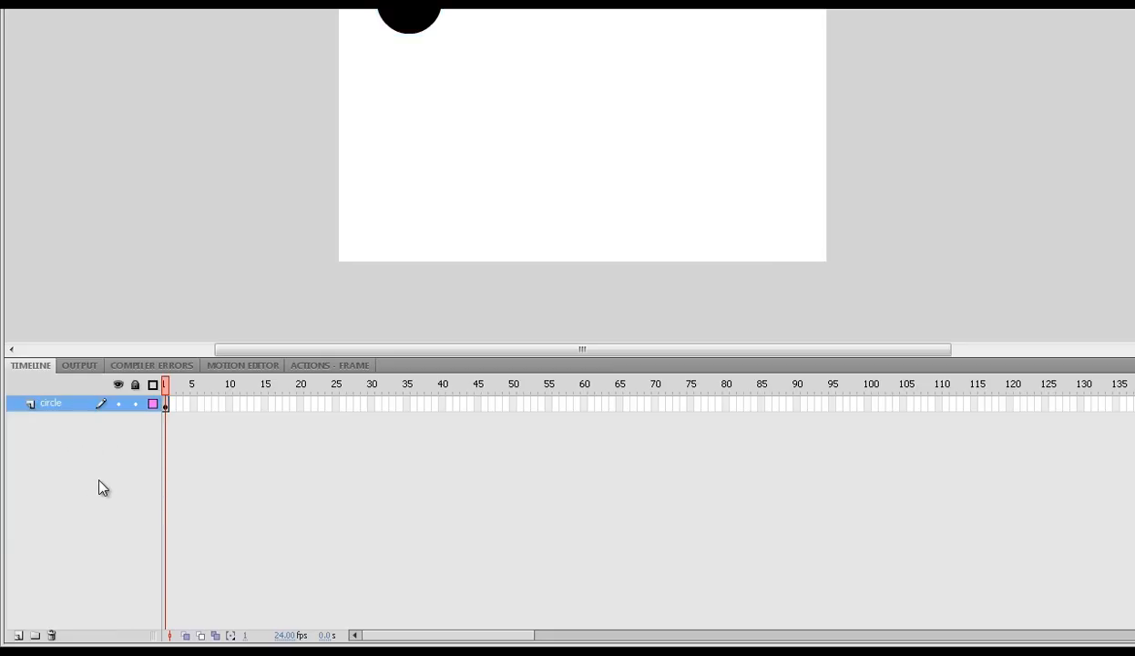
# Step: Add a new layer above circle and name it as
pyautogui.click(18, 636)
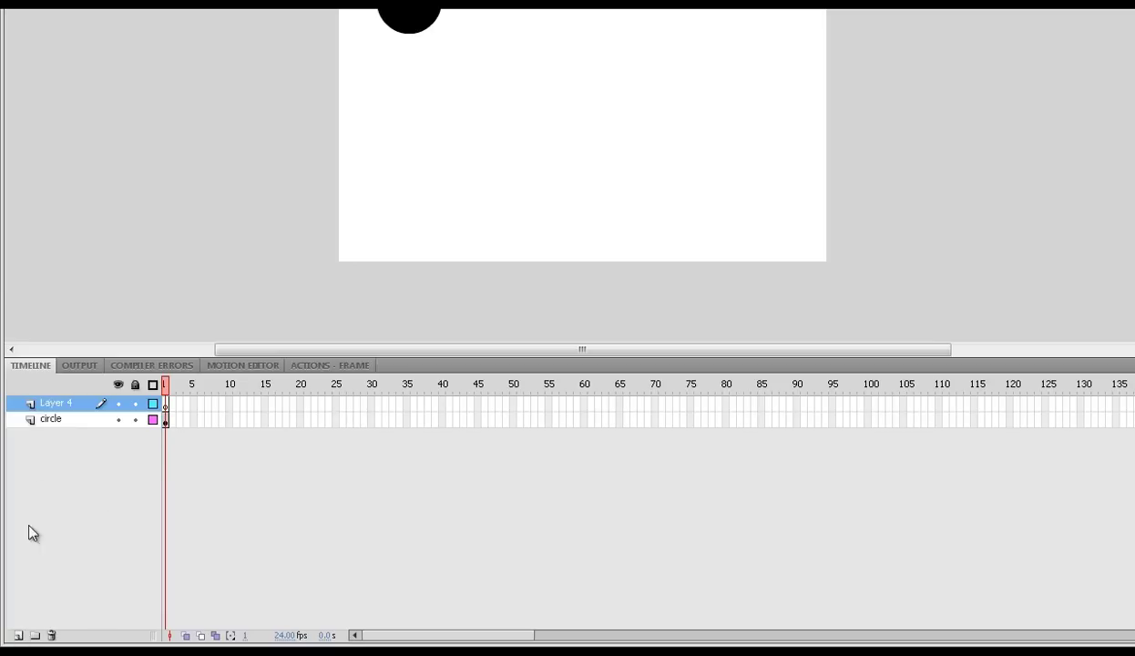
pyautogui.doubleClick(57, 403)
pyautogui.write('as')
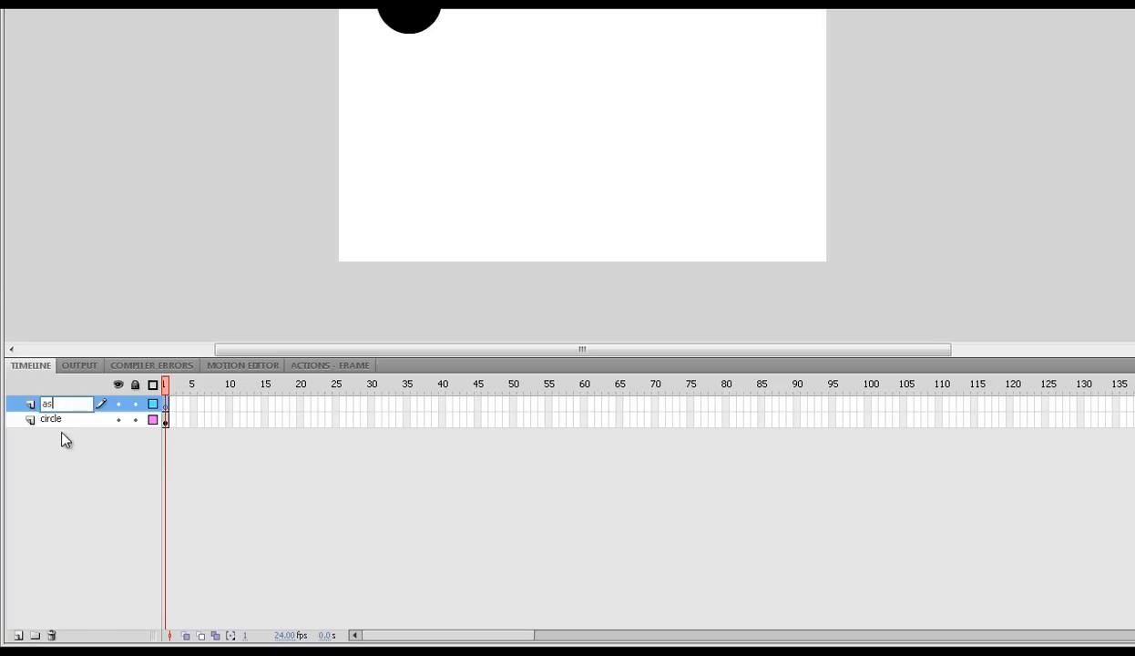
pyautogui.click(74, 489)
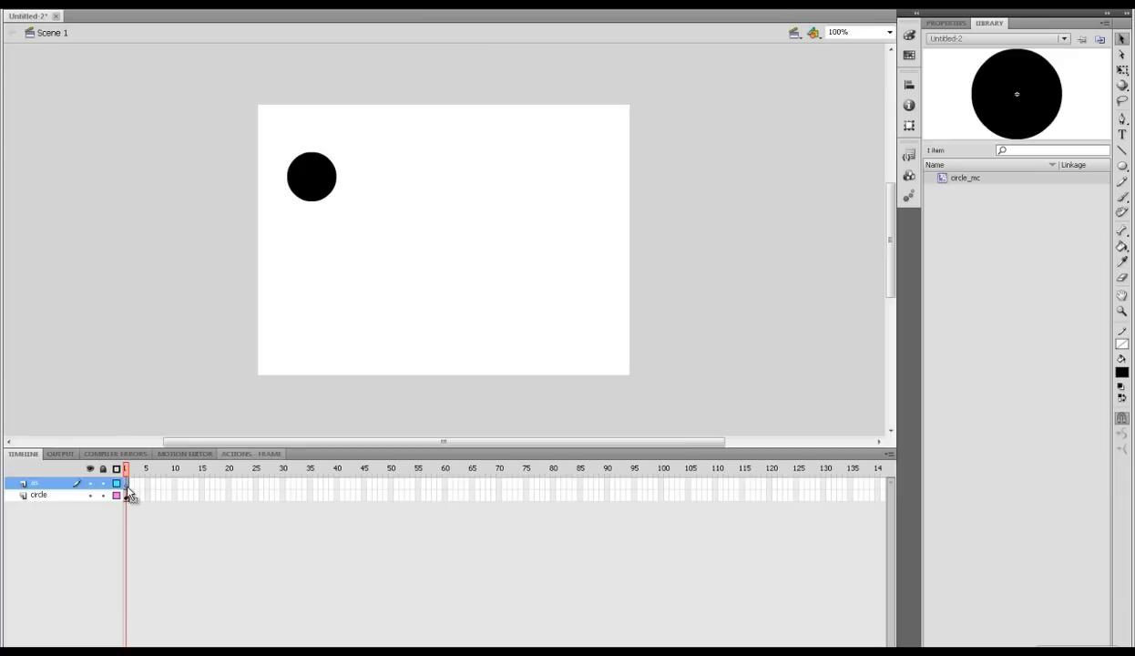
# Step: Show the Actions panel via Window > Actions, then the Properties panel in place of the library
pyautogui.click(344, 3)
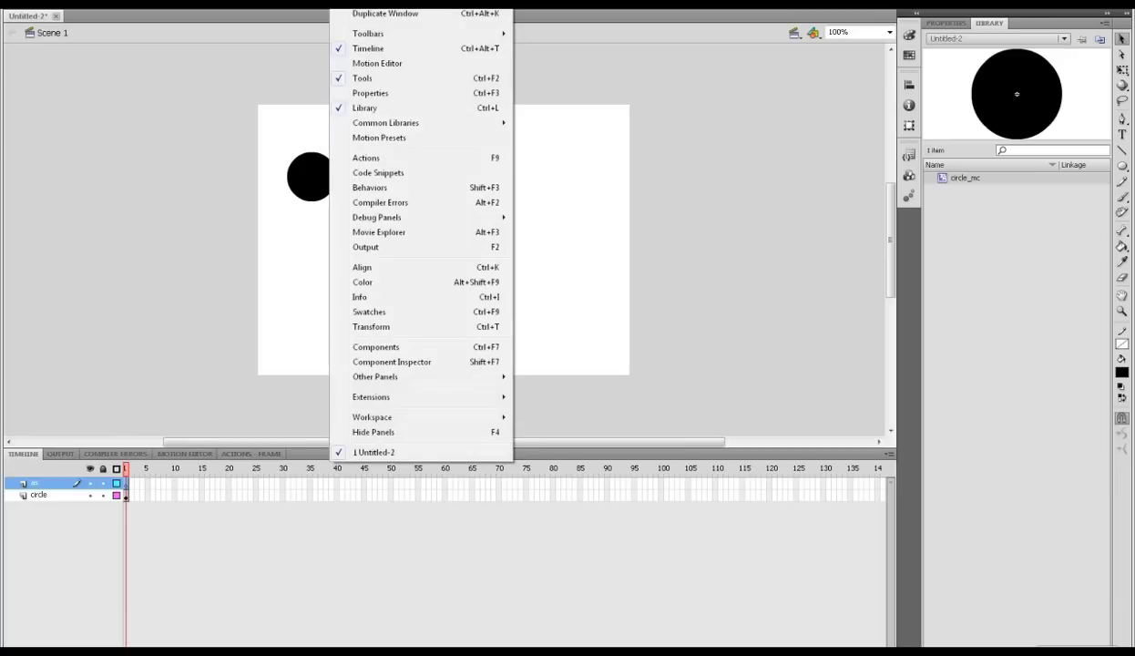
pyautogui.click(366, 158)
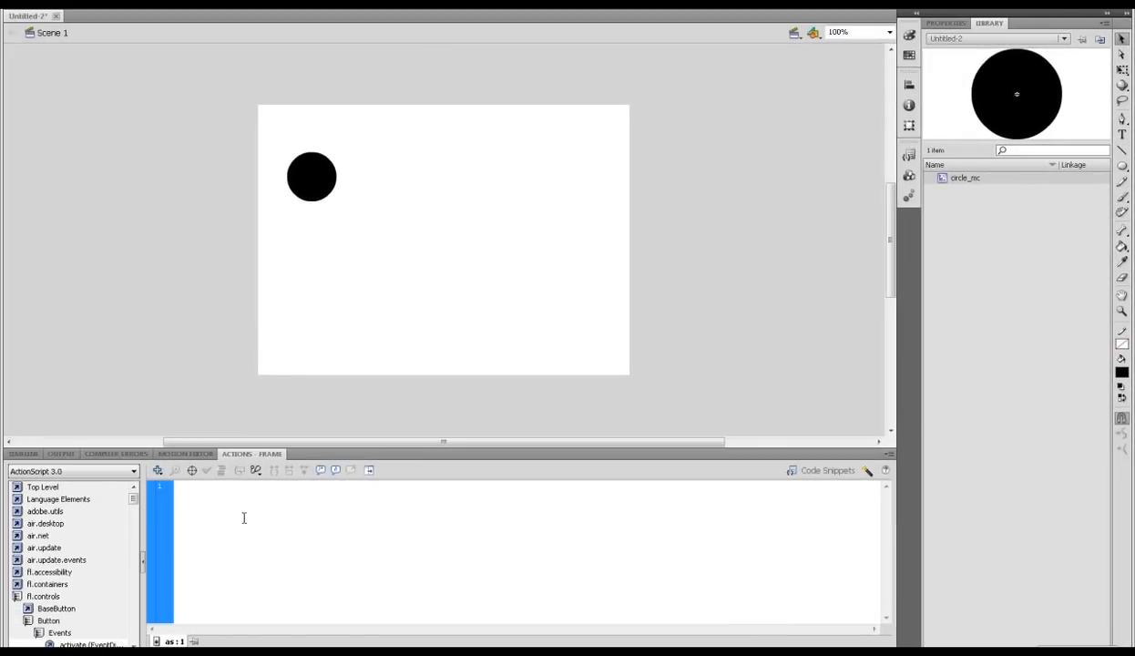
pyautogui.click(945, 23)
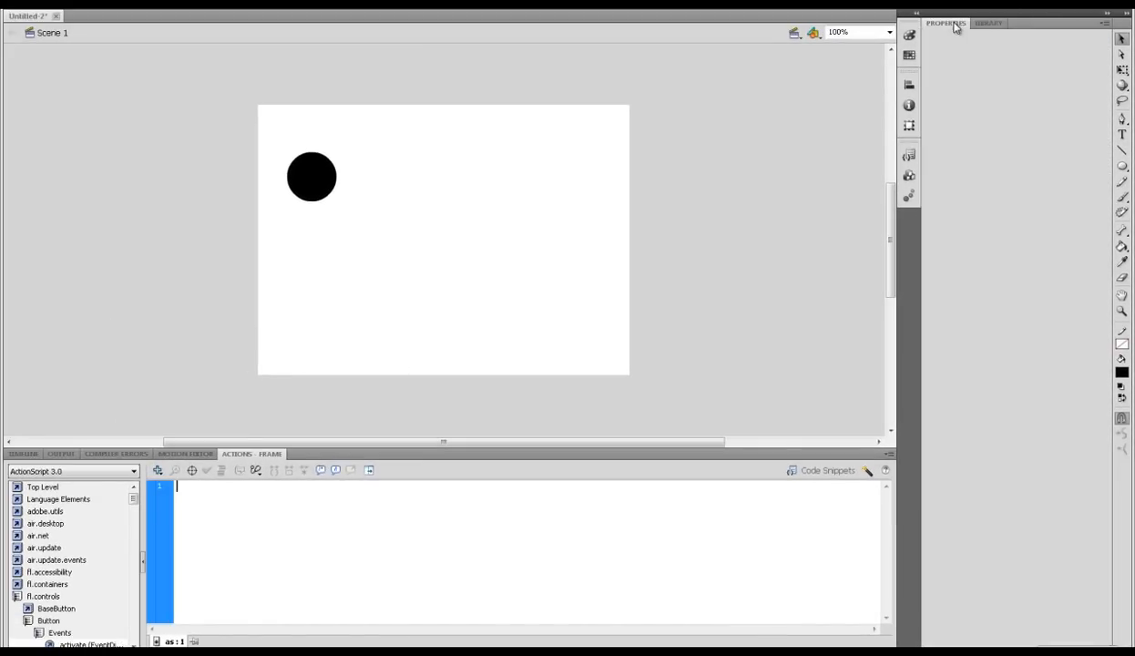
# Step: Select the circle on stage and give it the instance name circle
pyautogui.click(313, 175)
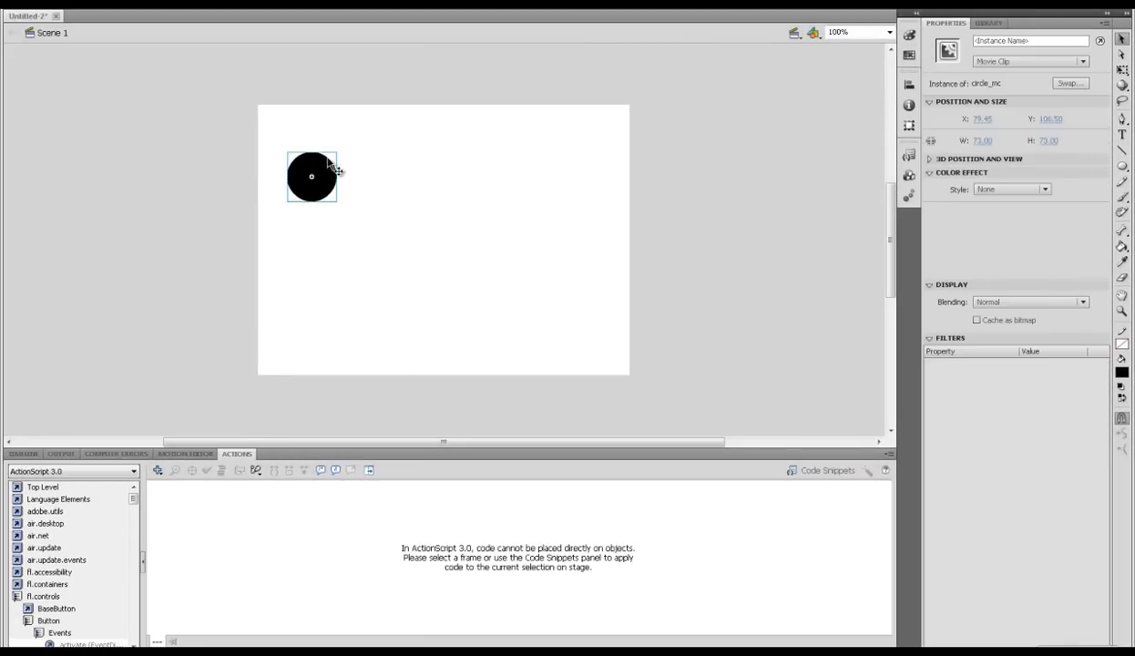
pyautogui.click(1001, 40)
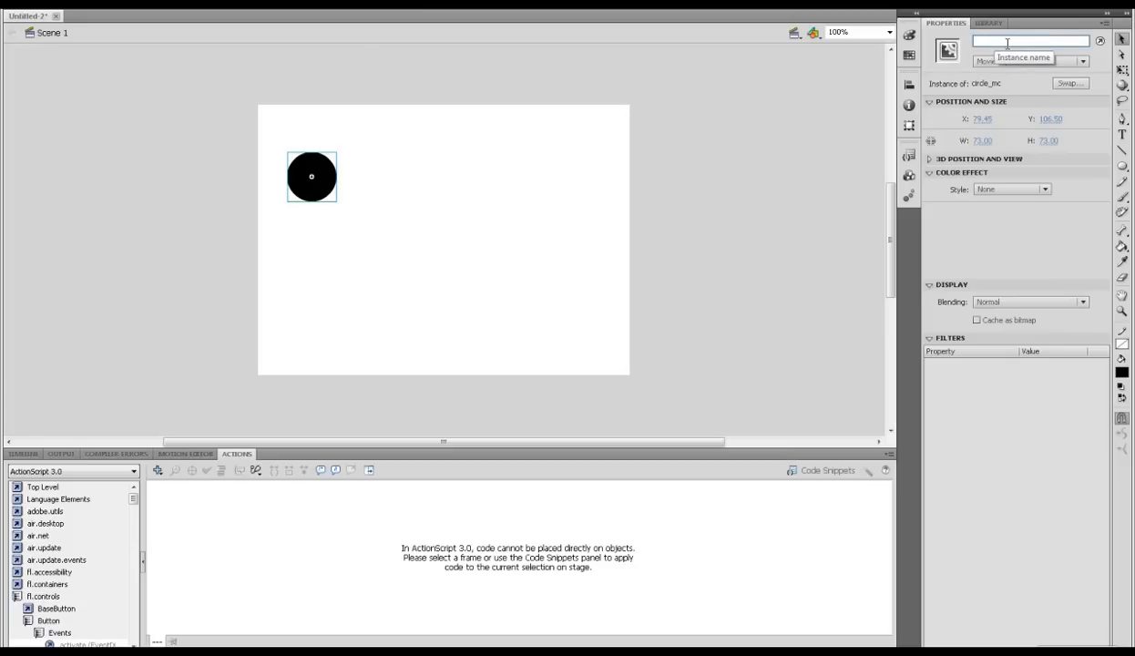
pyautogui.write('circle')
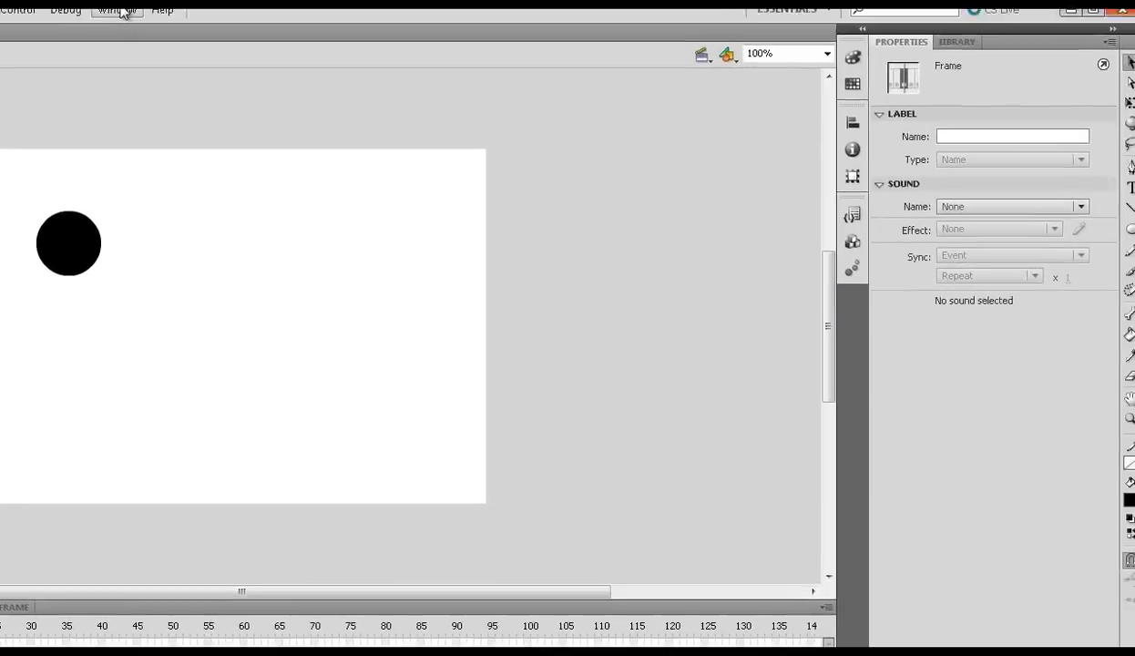
# Step: In the frame script enter circle.addEventListener(MouseEvent.CLICK, pressed); followed by blank lines
pyautogui.click(102, 24)
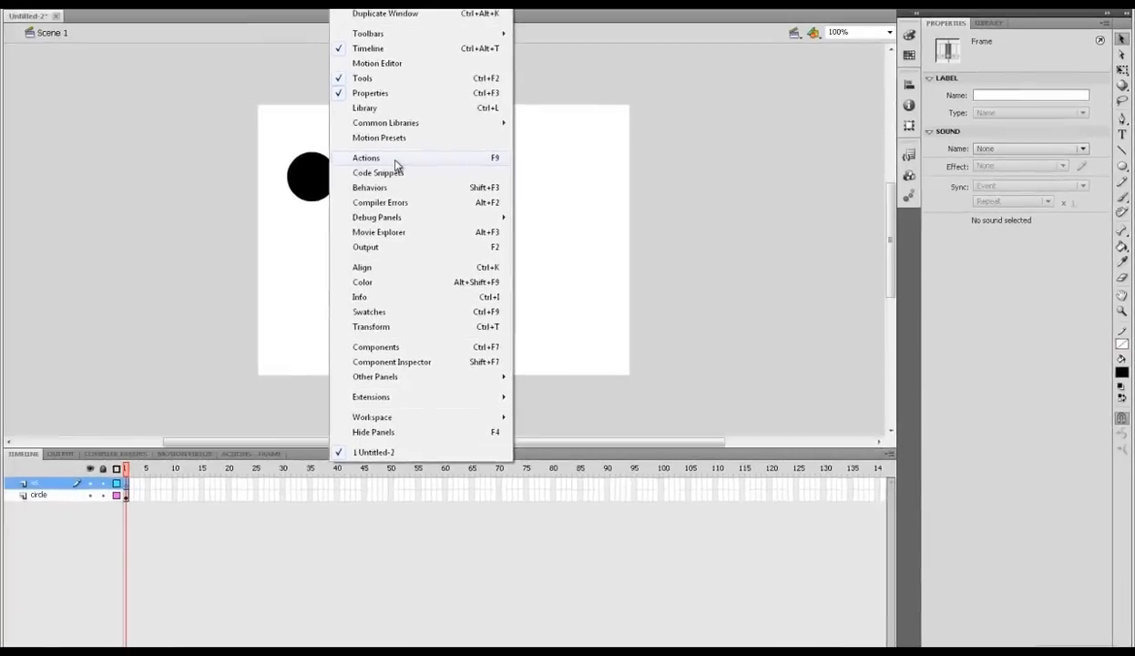
pyautogui.click(165, 239)
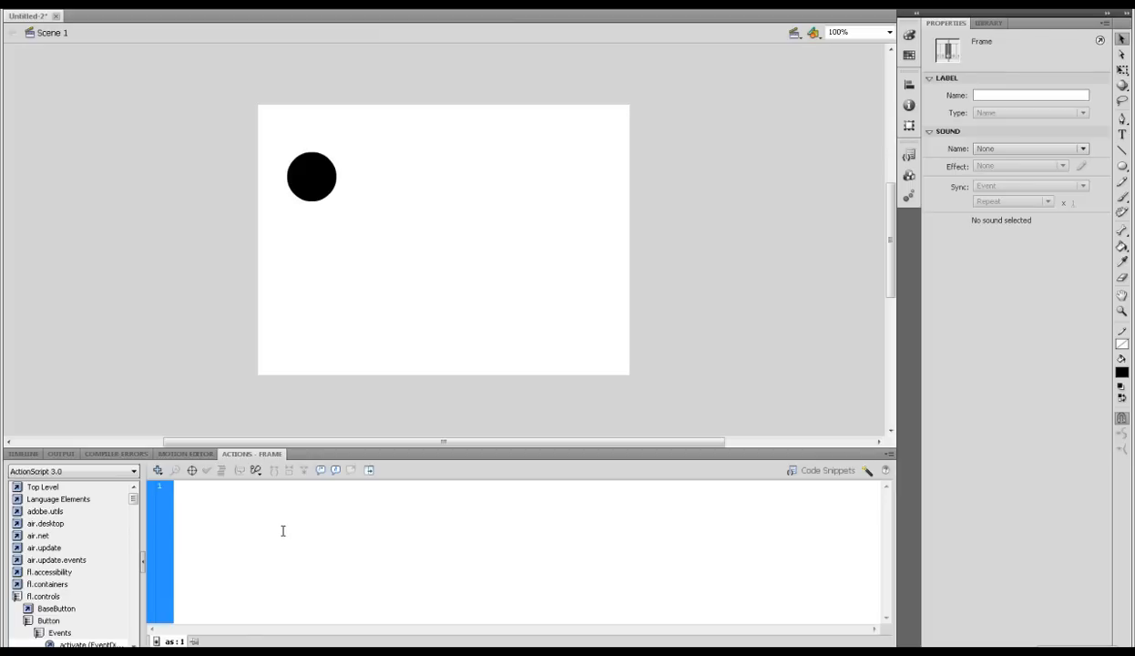
pyautogui.write('ci')
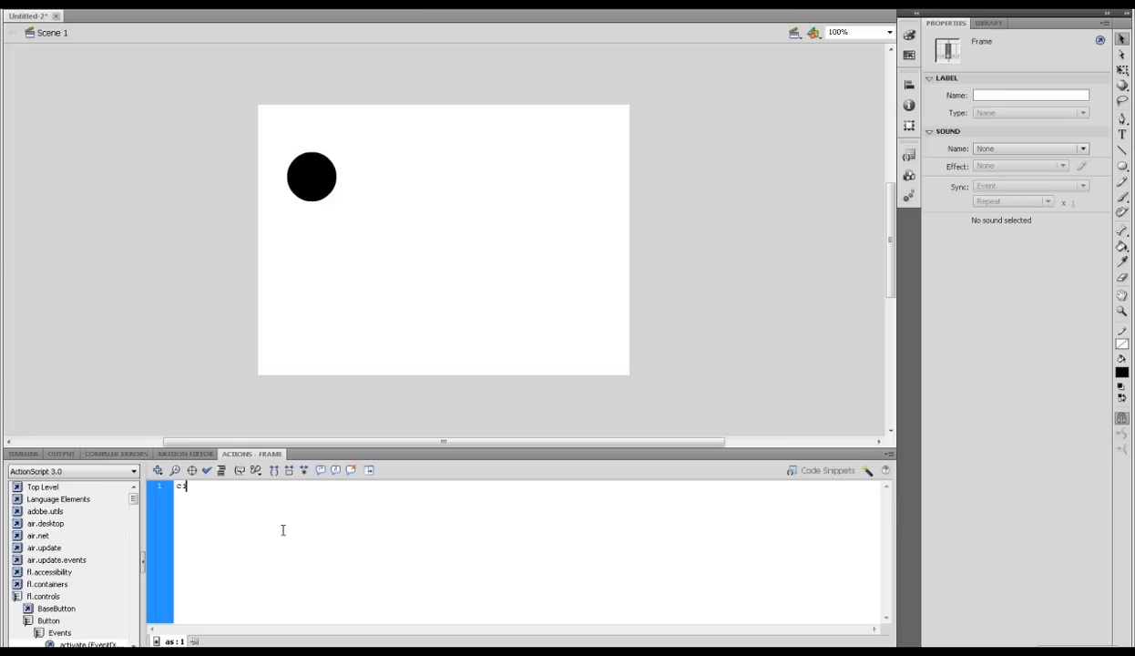
pyautogui.write('rcle')
pyautogui.write('.add')
pyautogui.write('Event')
pyautogui.write('Liste')
pyautogui.write('ner')
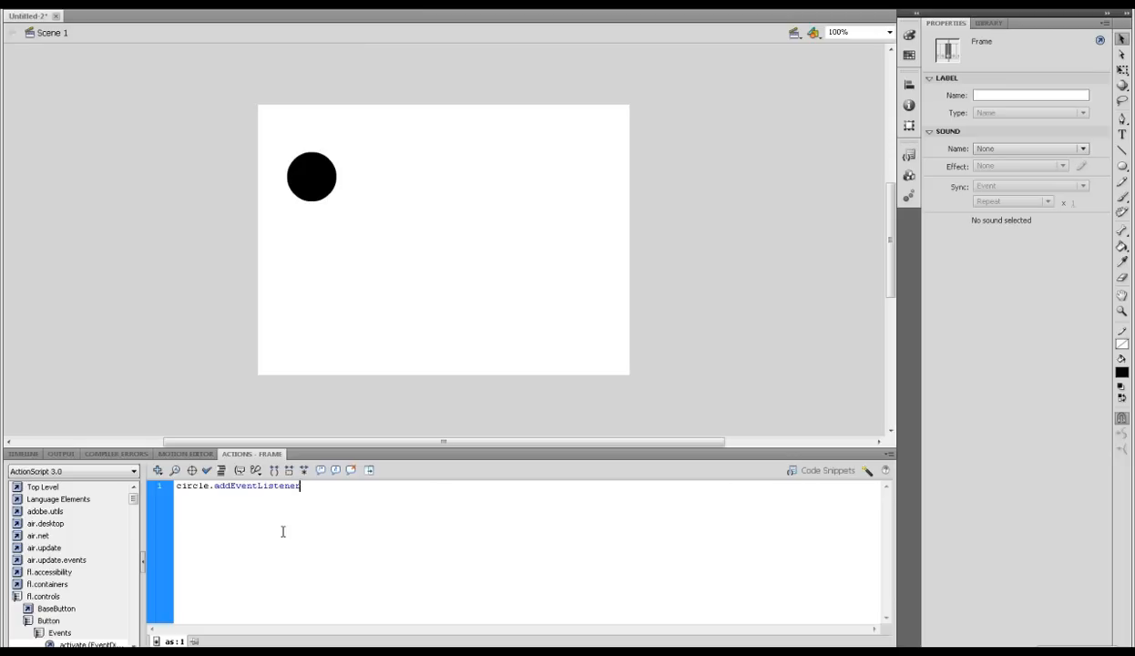
pyautogui.write('(')
pyautogui.write('M')
pyautogui.write('ouseE')
pyautogui.write('vent.')
pyautogui.write('CLICK')
pyautogui.write(',')
pyautogui.write(' pressed')
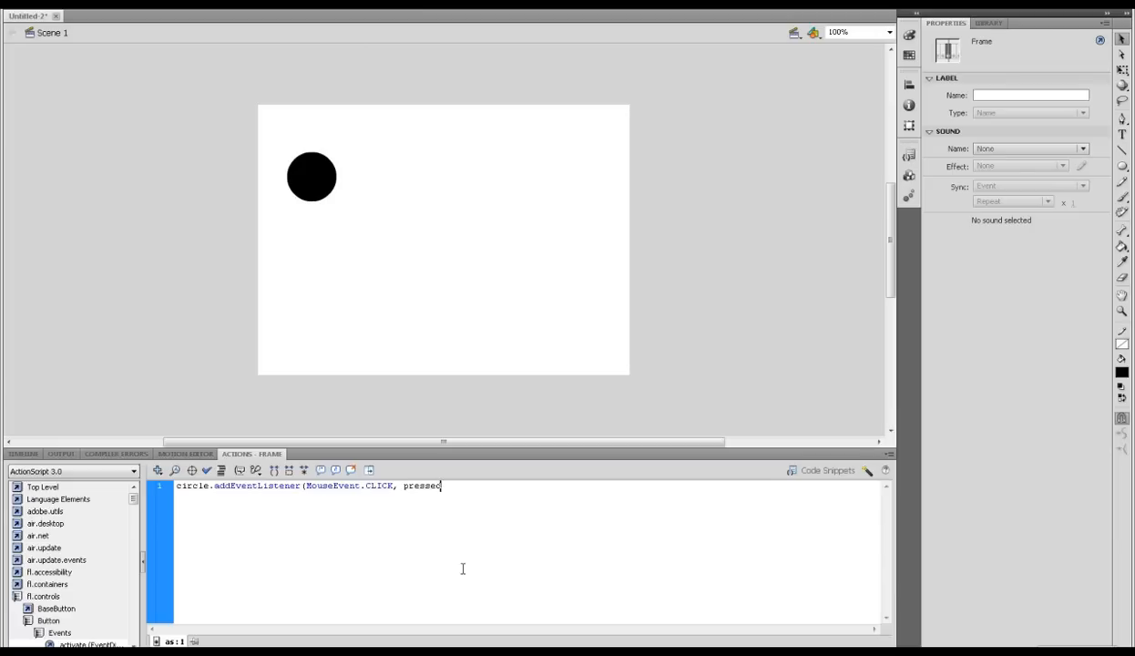
pyautogui.write(')')
pyautogui.write(';')
pyautogui.press('Return')
pyautogui.press('Return')
pyautogui.write('f')
pyautogui.write('unct')
pyautogui.write('ion ')
pyautogui.write('pres')
pyautogui.write('sed')
pyautogui.write('(')
pyautogui.write('evt')
pyautogui.write(':')
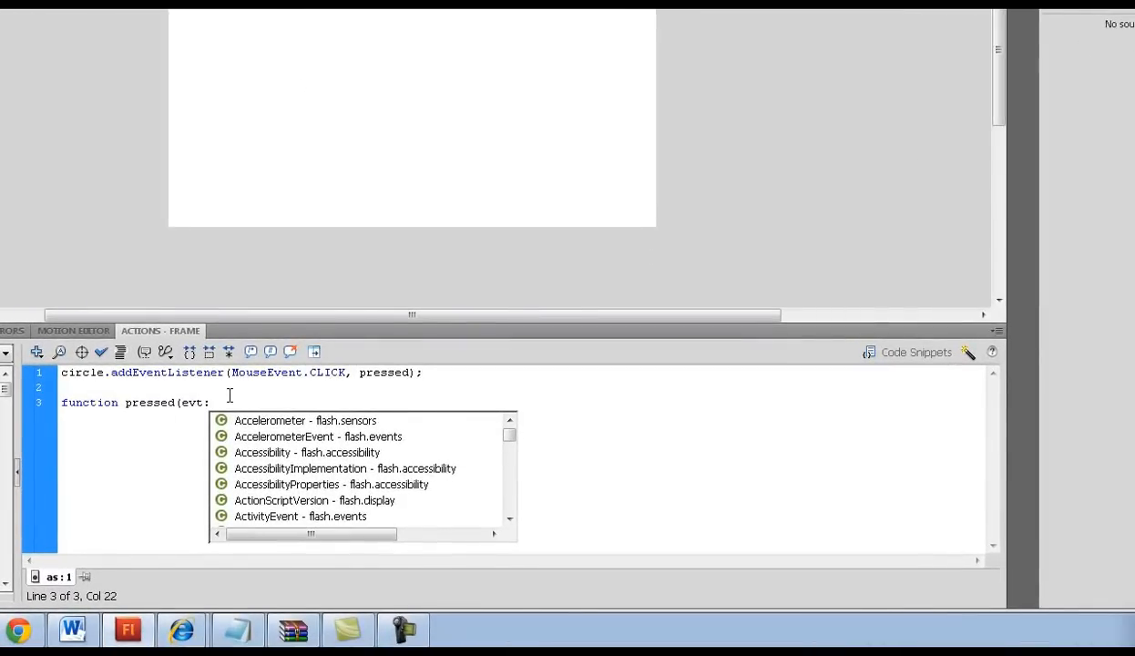
# Step: Write 'function pressed(evt:' on line 3, dismissing the code hint list
pyautogui.press('Escape')
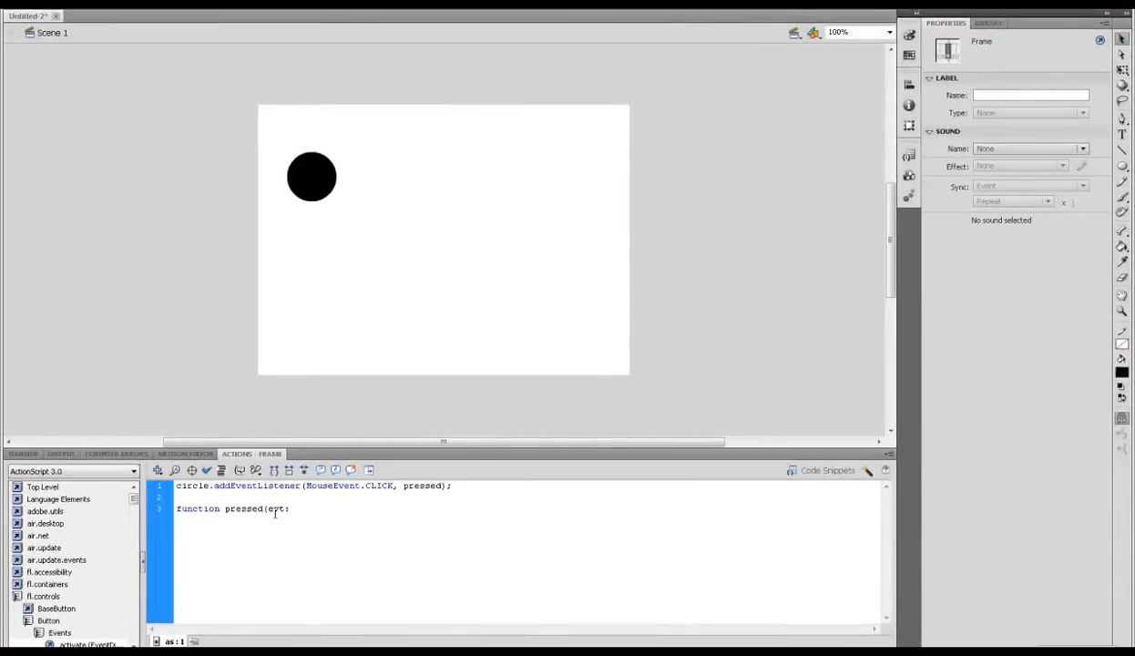
pyautogui.click(290, 508)
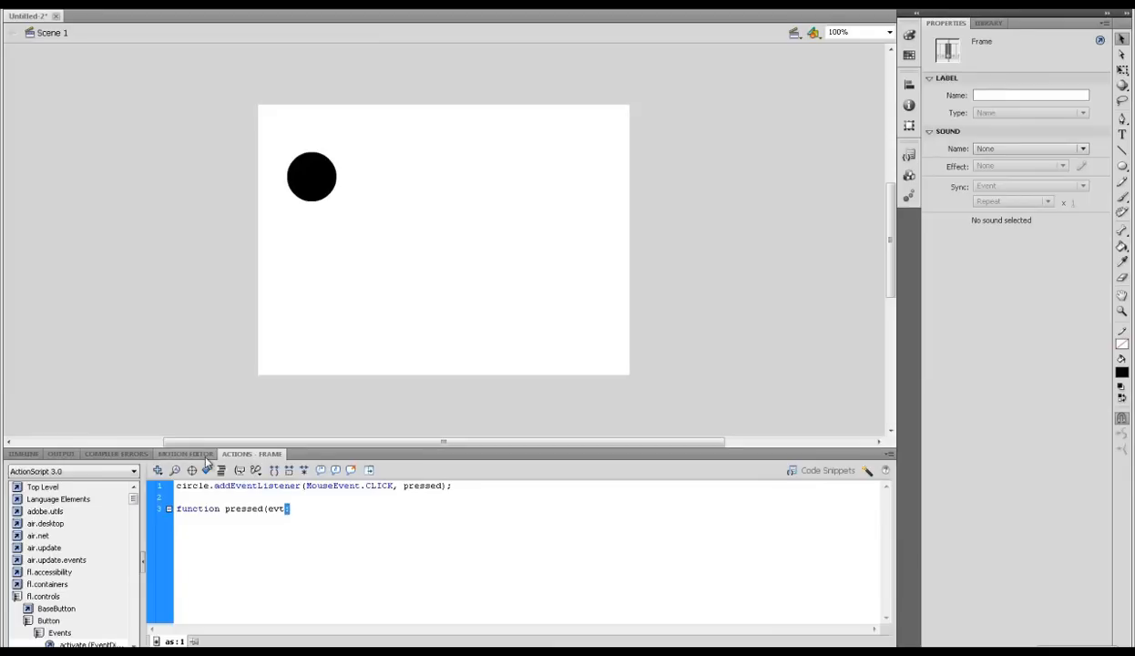
pyautogui.write(':')
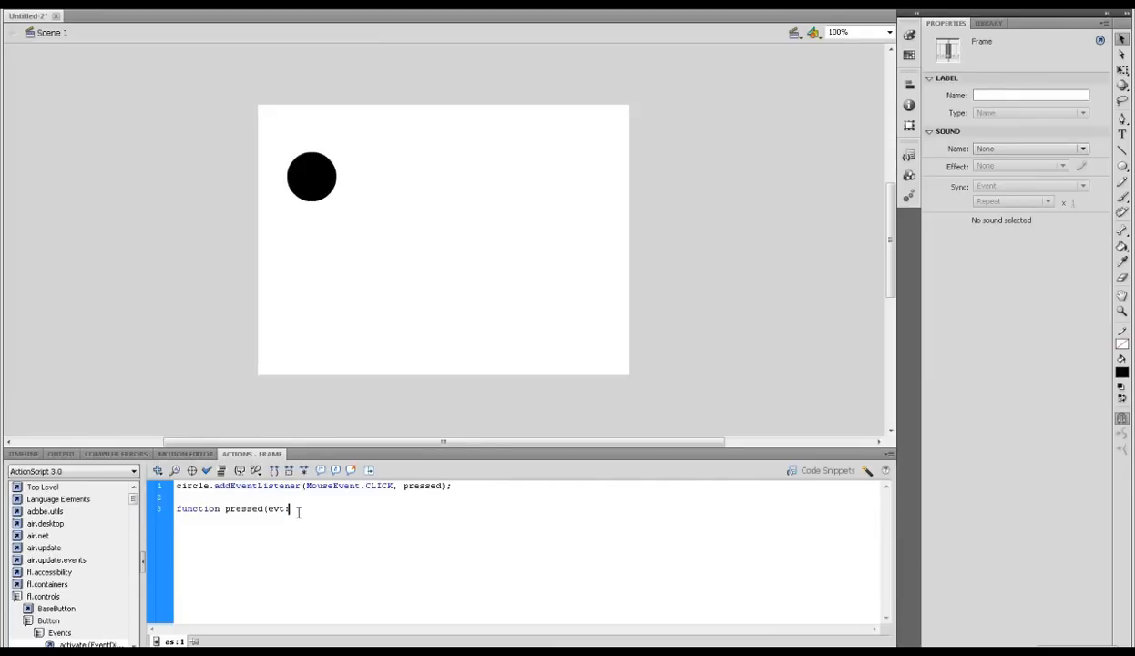
pyautogui.write(':')
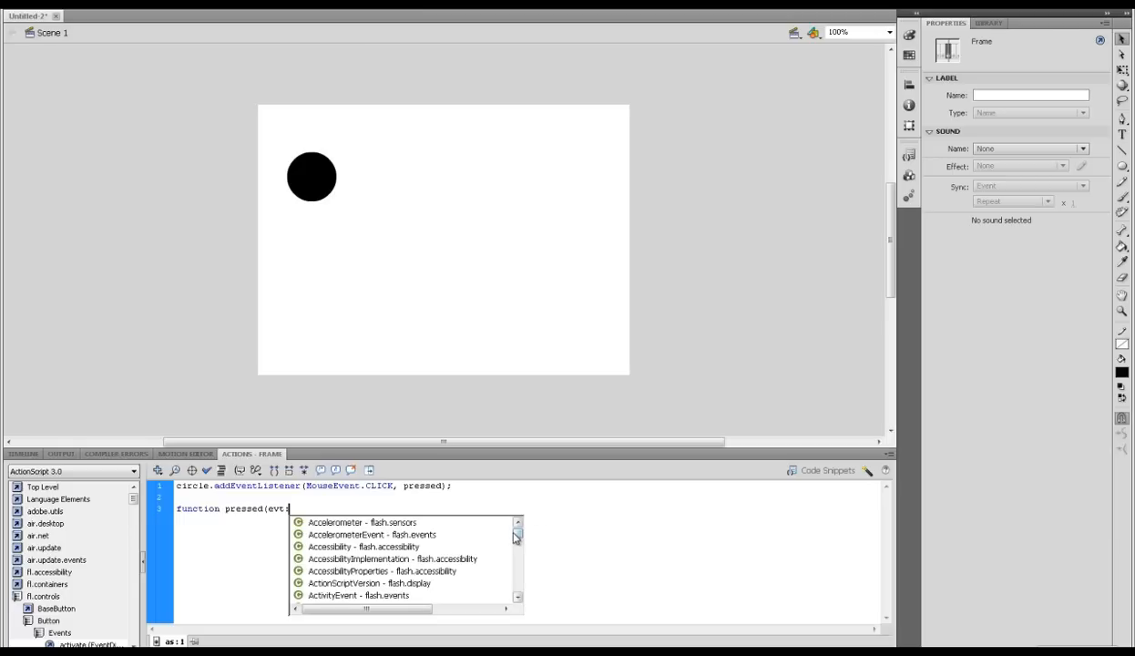
pyautogui.moveTo(517, 535)
pyautogui.mouseDown()
pyautogui.moveTo(517, 584)
pyautogui.moveTo(519, 565)
pyautogui.mouseUp()
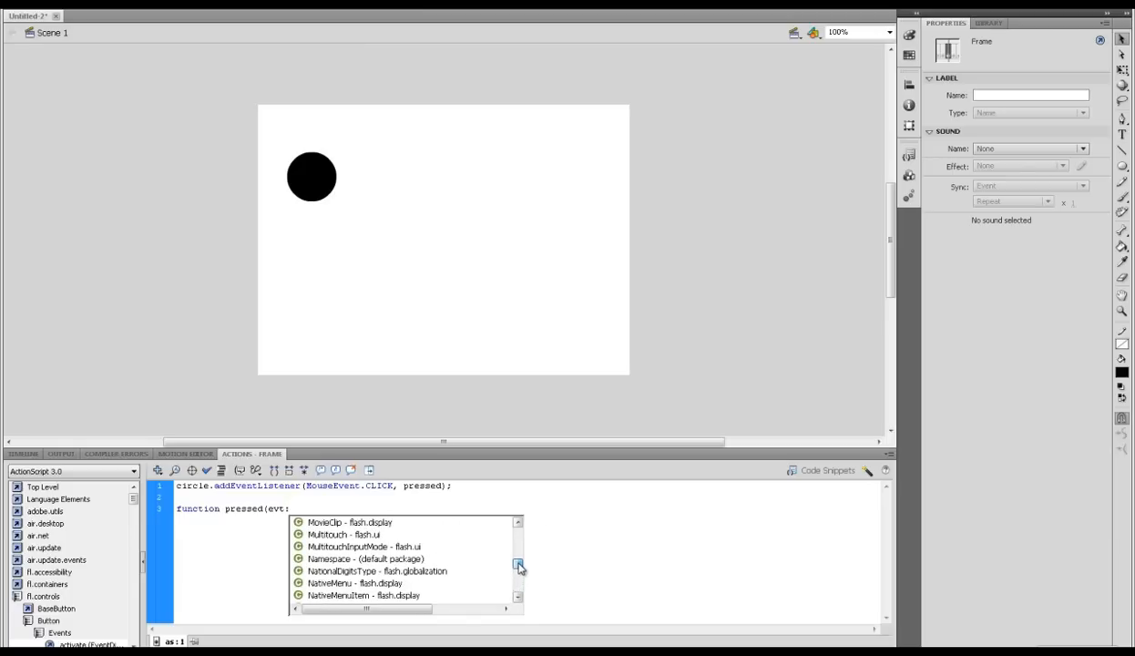
pyautogui.scroll(2, 510, 515)
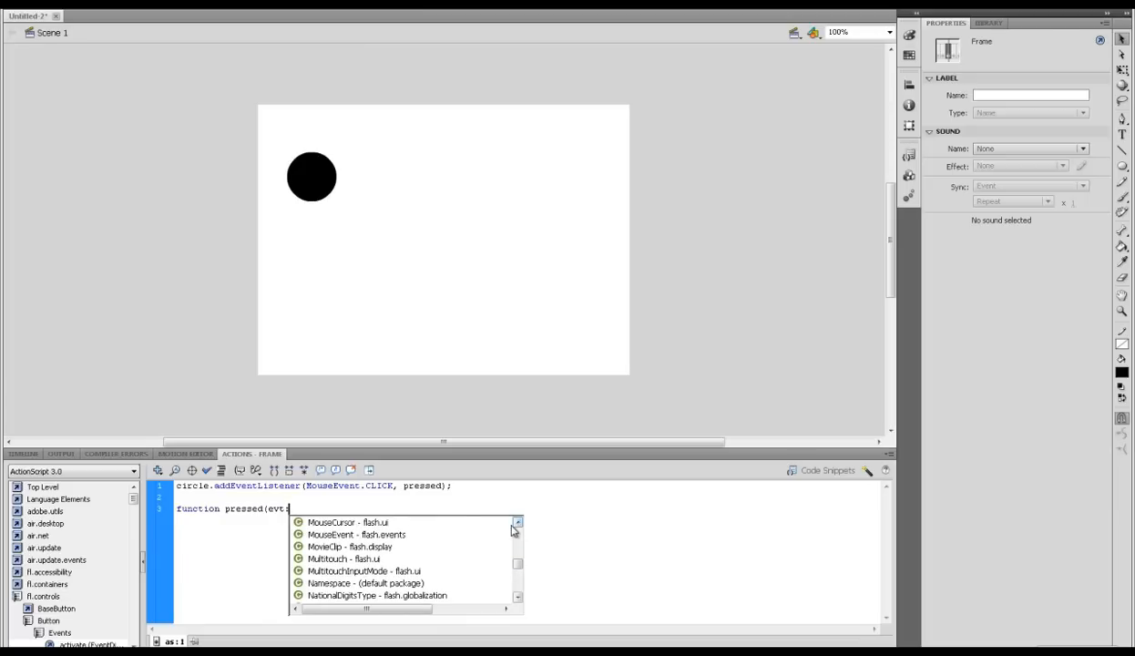
# Step: Insert MouseEvent from the hint list as evt's type, adding the flash.events.MouseEvent import
pyautogui.click(383, 533)
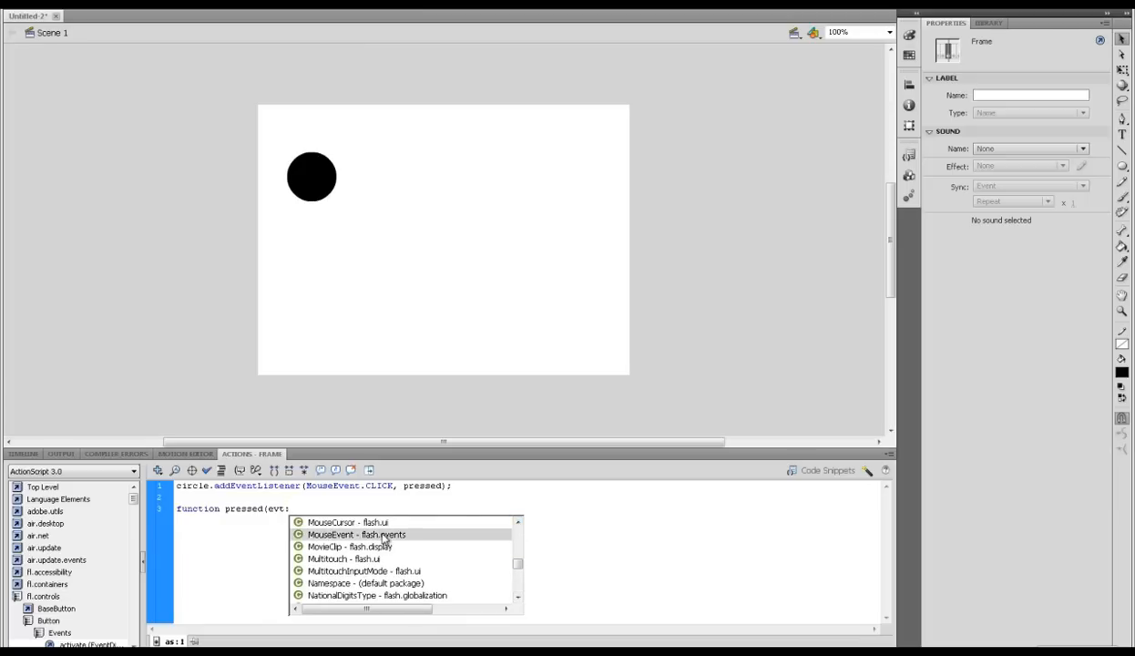
pyautogui.doubleClick(382, 534)
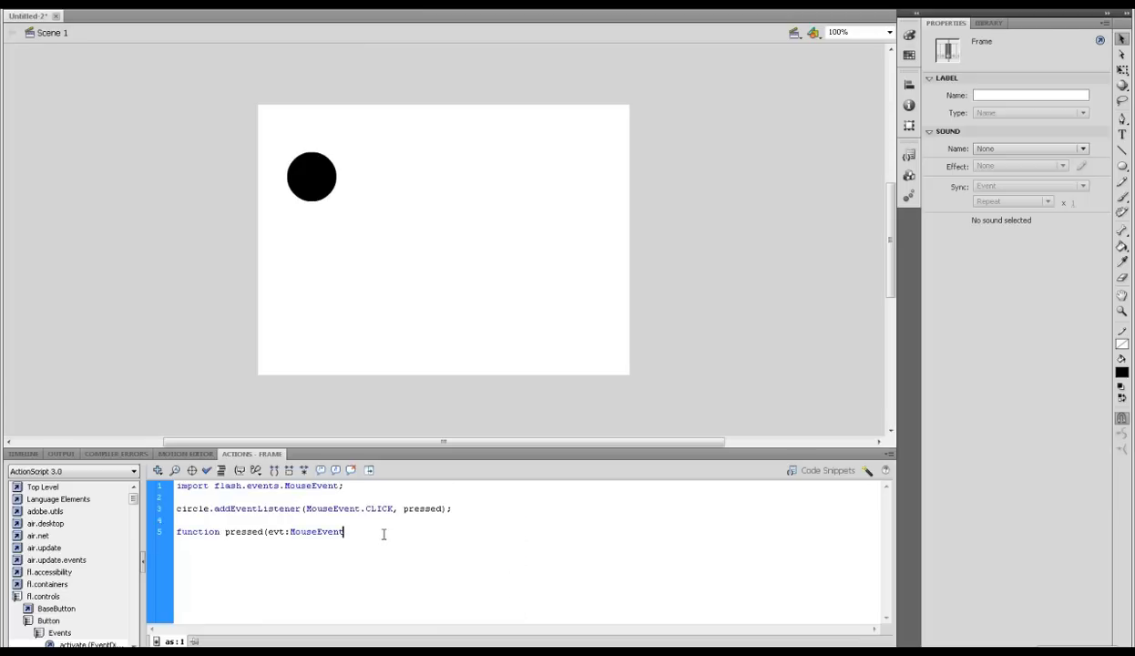
pyautogui.doubleClick(276, 530)
pyautogui.click(271, 531)
# Step: Review the evt parameter name and return to the end of the function line
pyautogui.click(288, 531)
pyautogui.moveTo(286, 532); pyautogui.dragTo(268, 531)
pyautogui.click(350, 533)
pyautogui.write(')')
pyautogui.write(':')
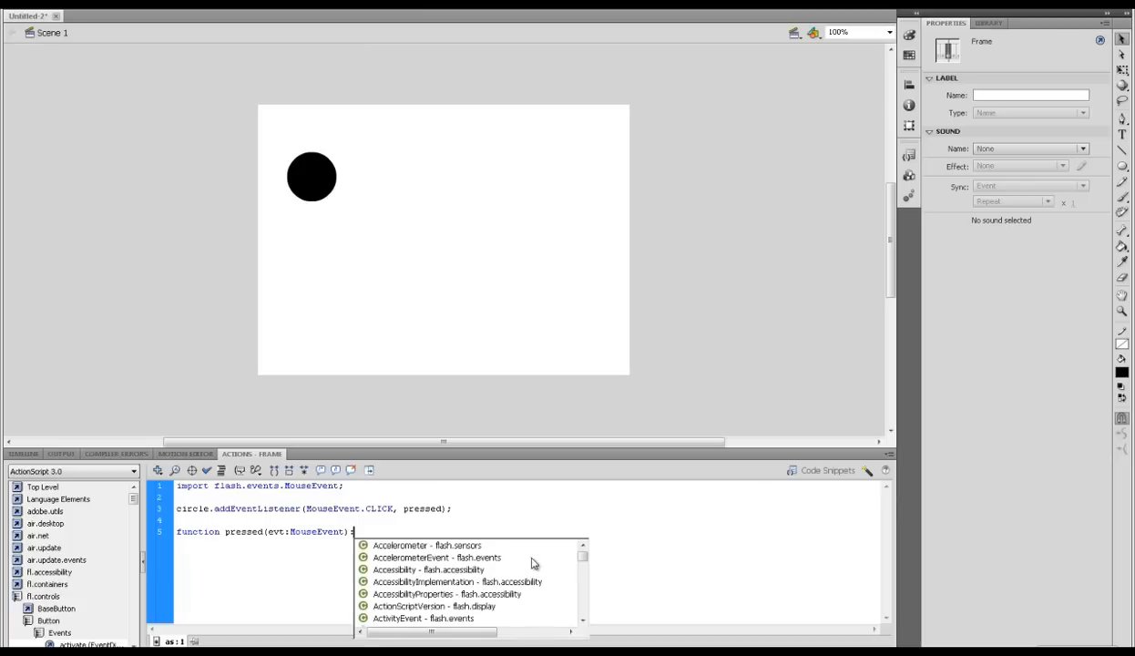
pyautogui.write('void')
pyautogui.write('d')
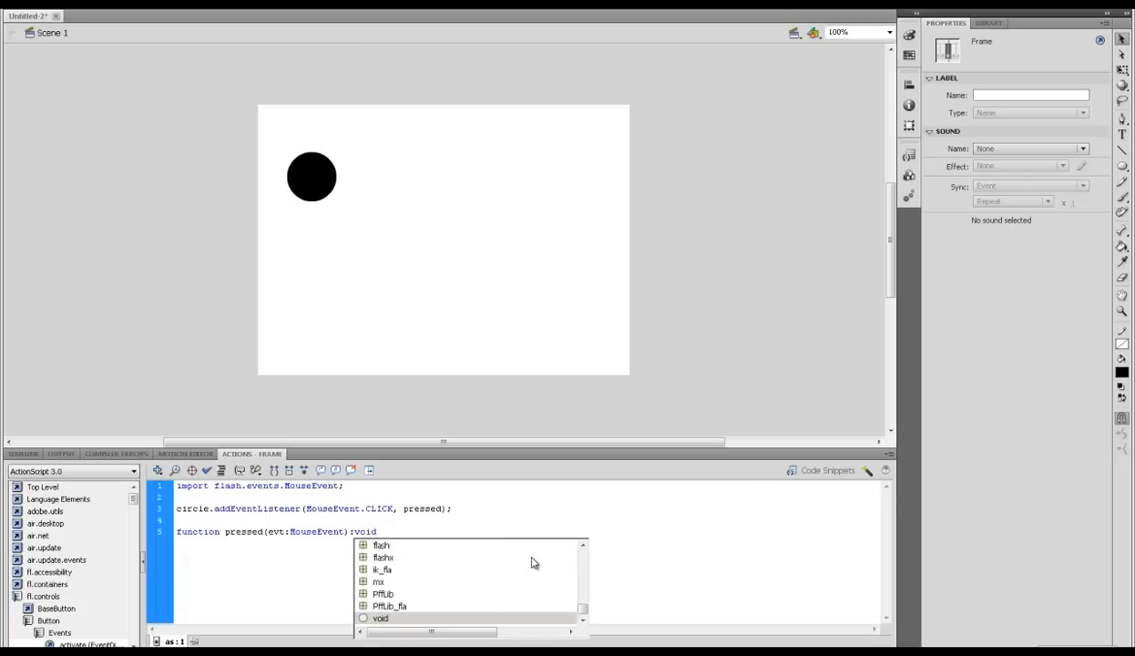